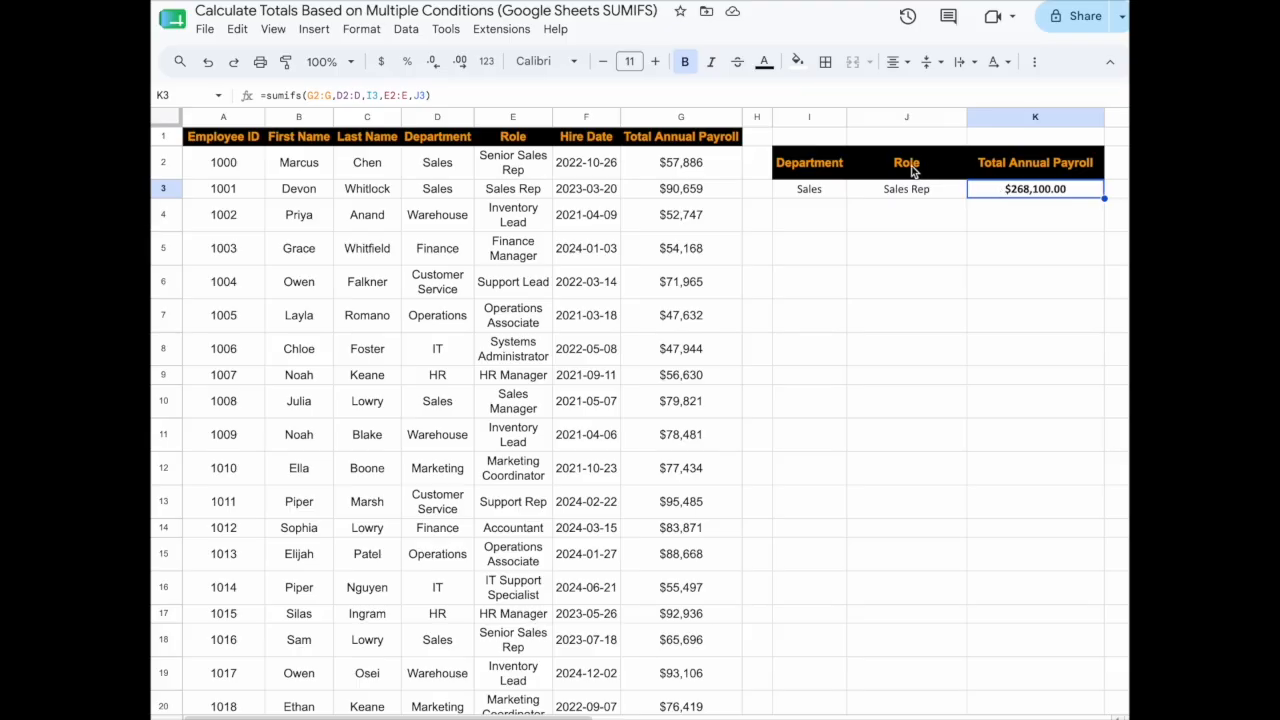
# Enter Marketing in I3 and Marketing Coordinator in J3, so K3 shows $520,191.00.
pyautogui.press('Tab')
pyautogui.write('Marketin')
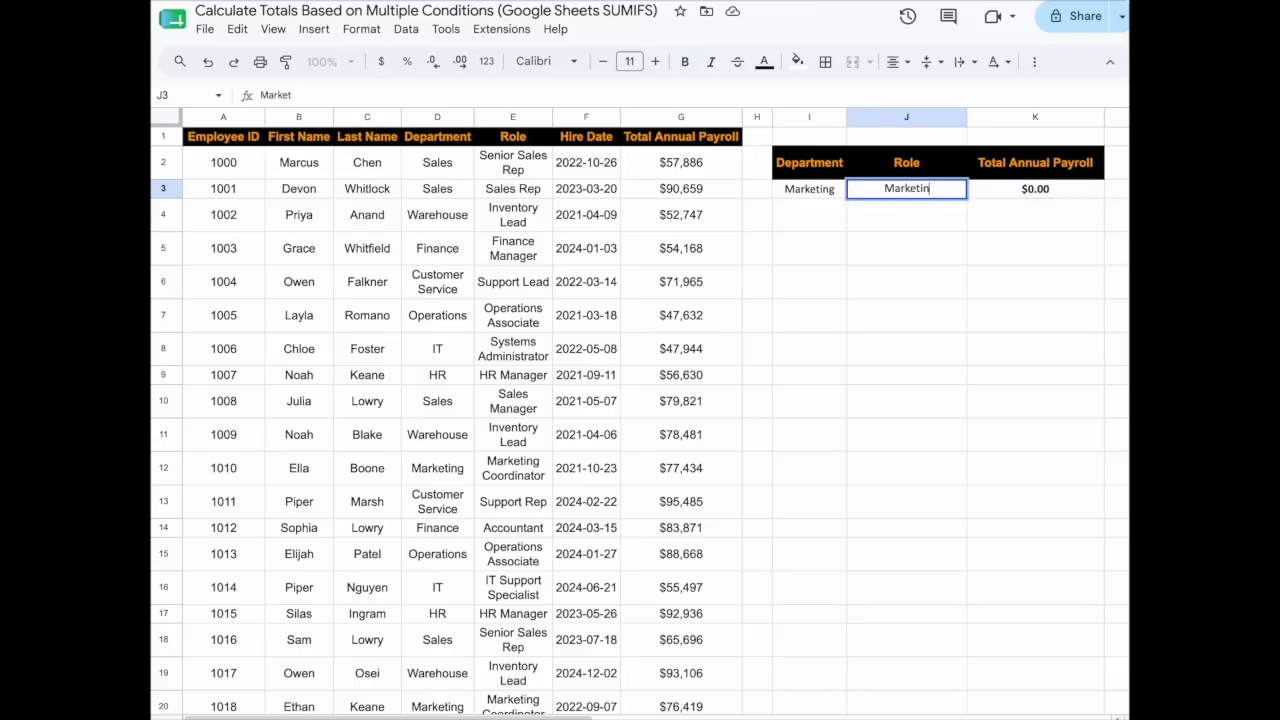
pyautogui.write('g Coordinator')
pyautogui.press('Tab')
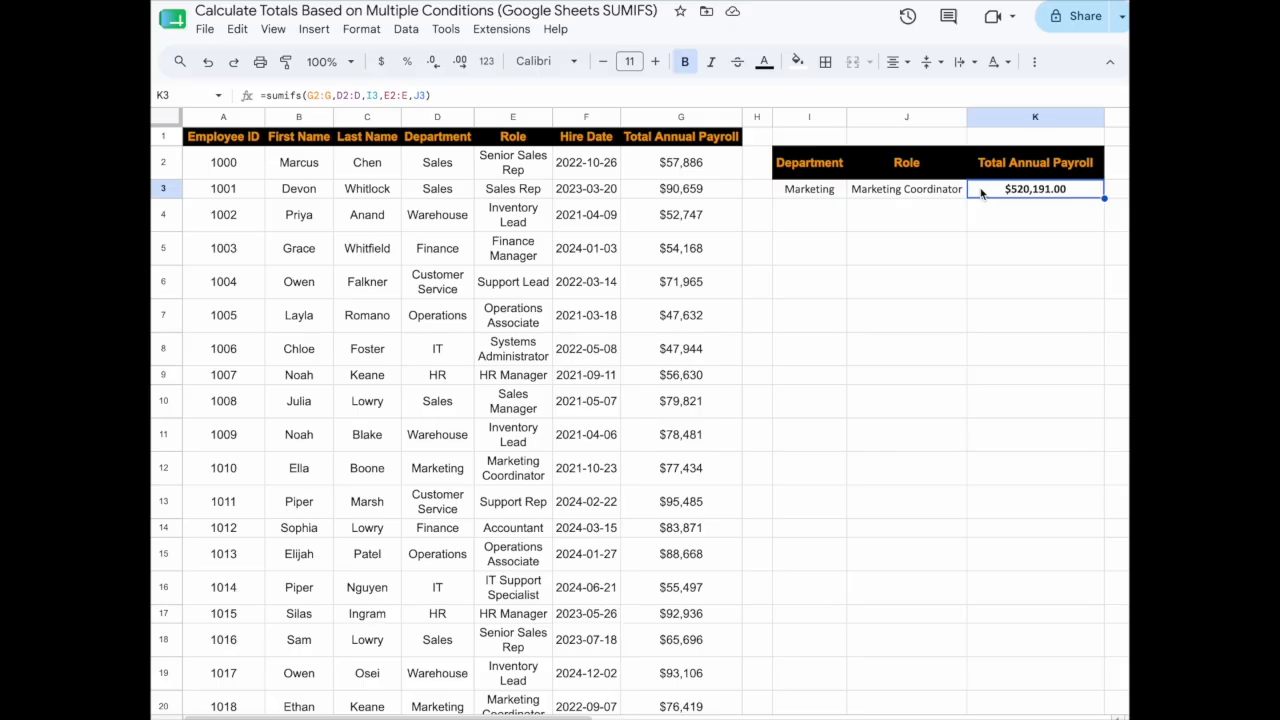
# Clear K3 and start =sumifs( with the whole payroll column G2:G as the sum range.
pyautogui.press('Delete')
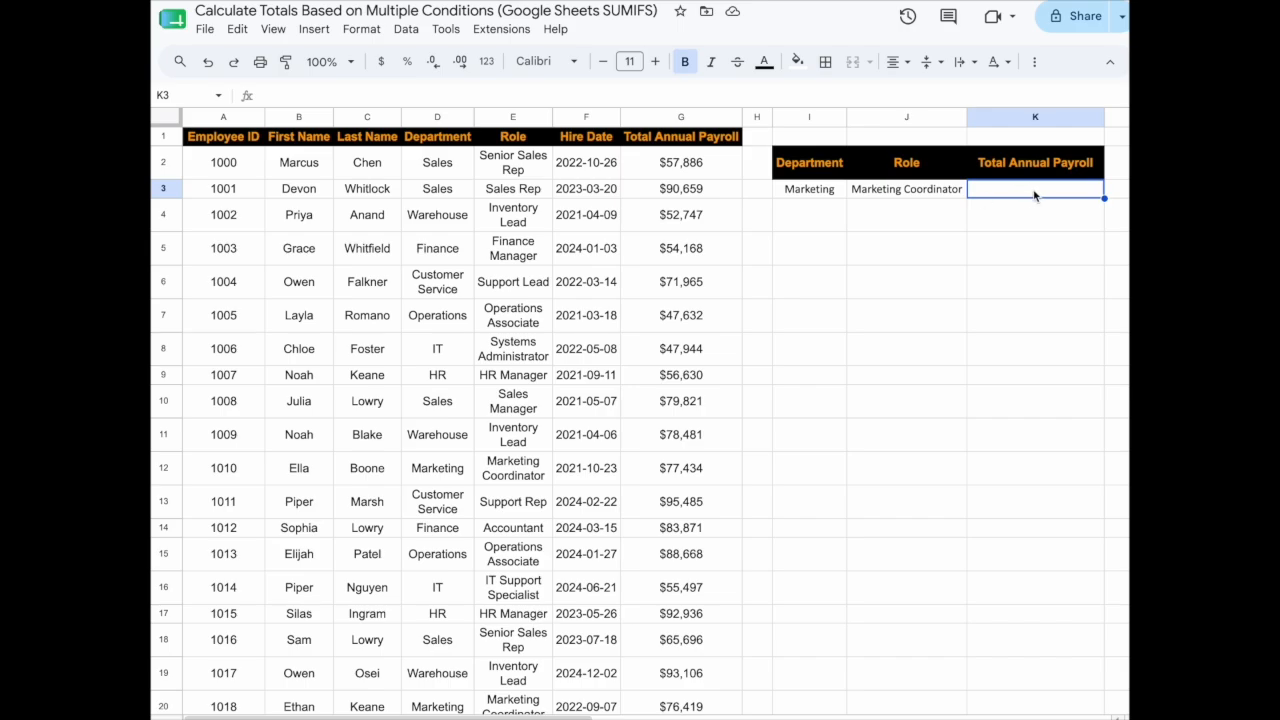
pyautogui.write('=sumifs(')
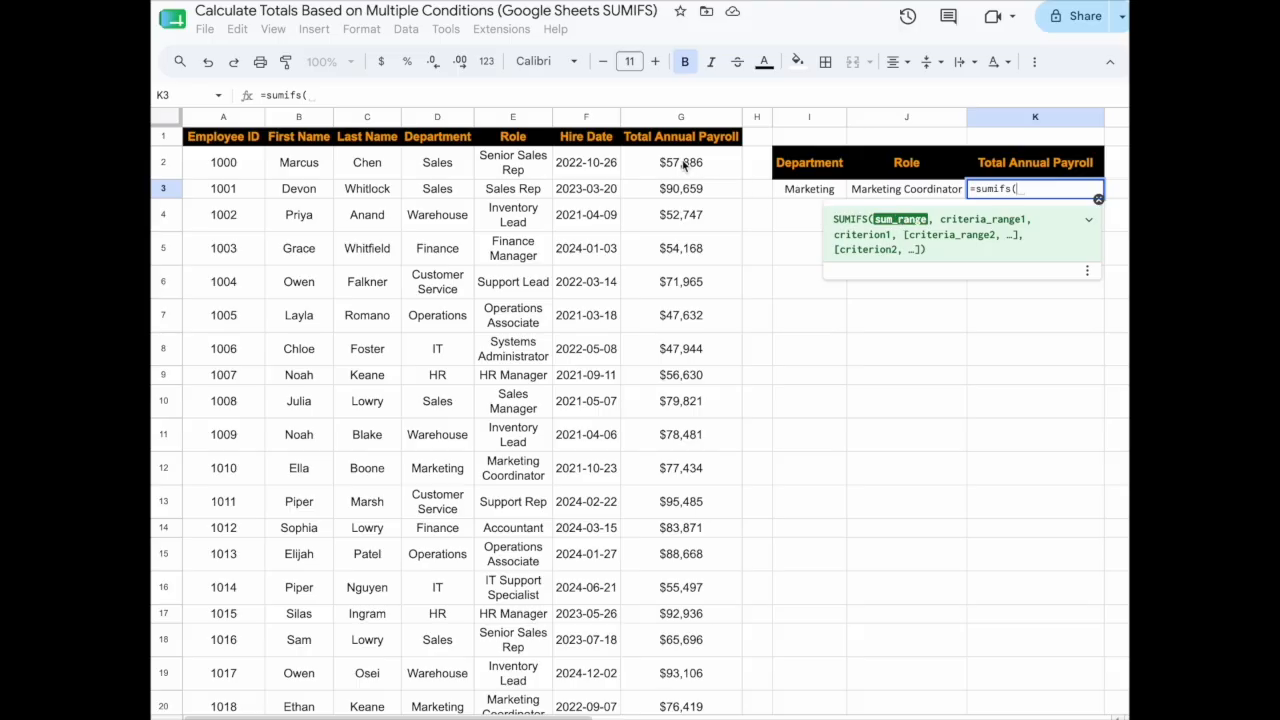
pyautogui.moveTo(684, 163); pyautogui.dragTo(683, 400)
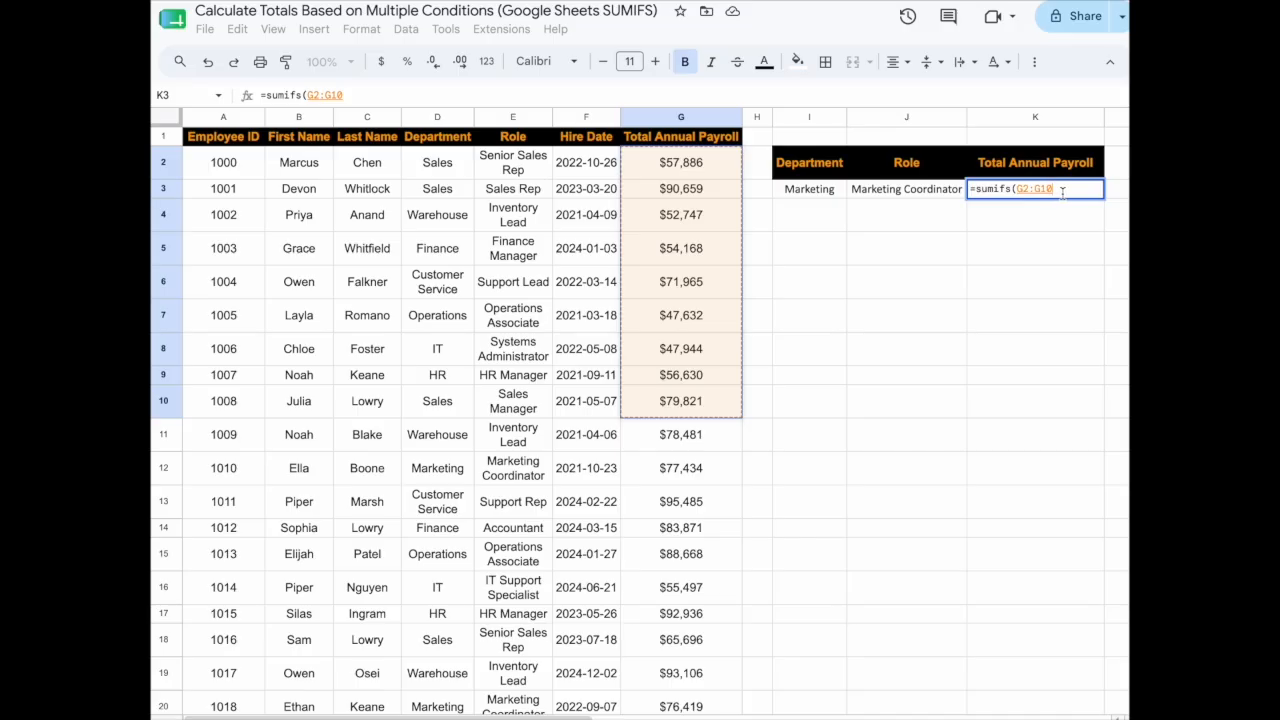
pyautogui.press('BackSpace')
pyautogui.press('BackSpace')
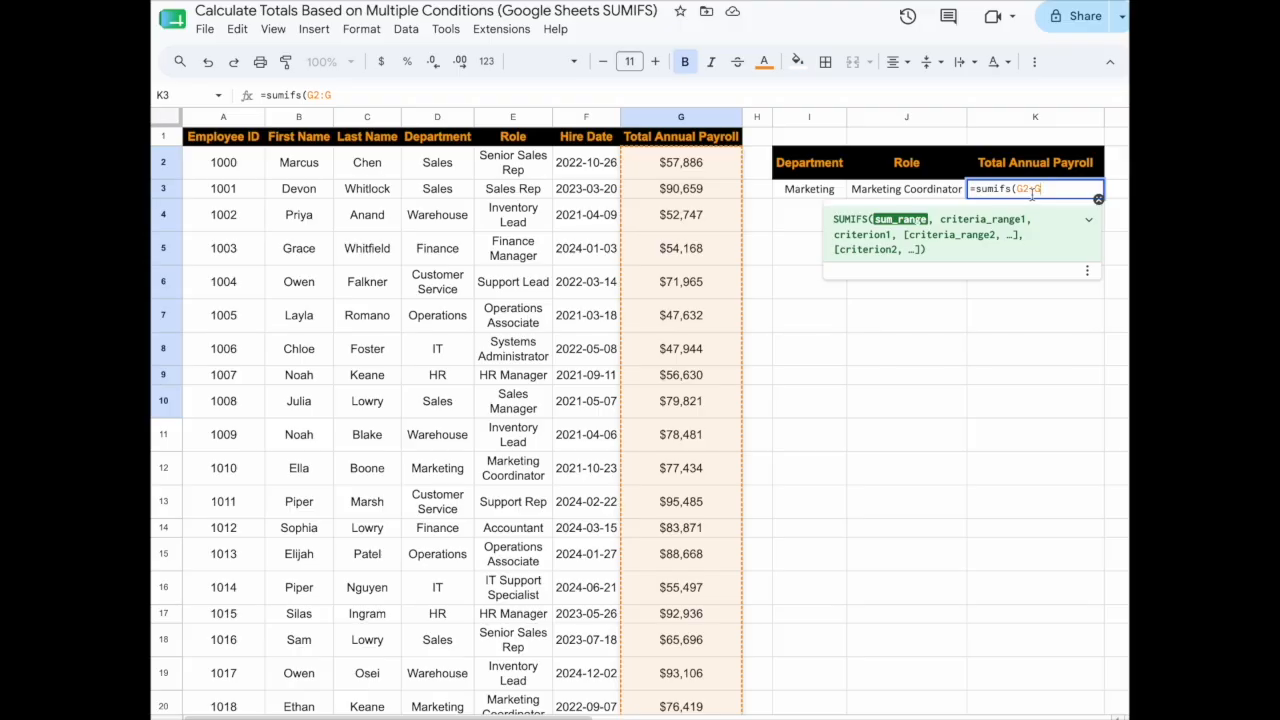
# Add the whole Department column D2:D as the first criteria range.
pyautogui.scroll(-20, 681, 417)
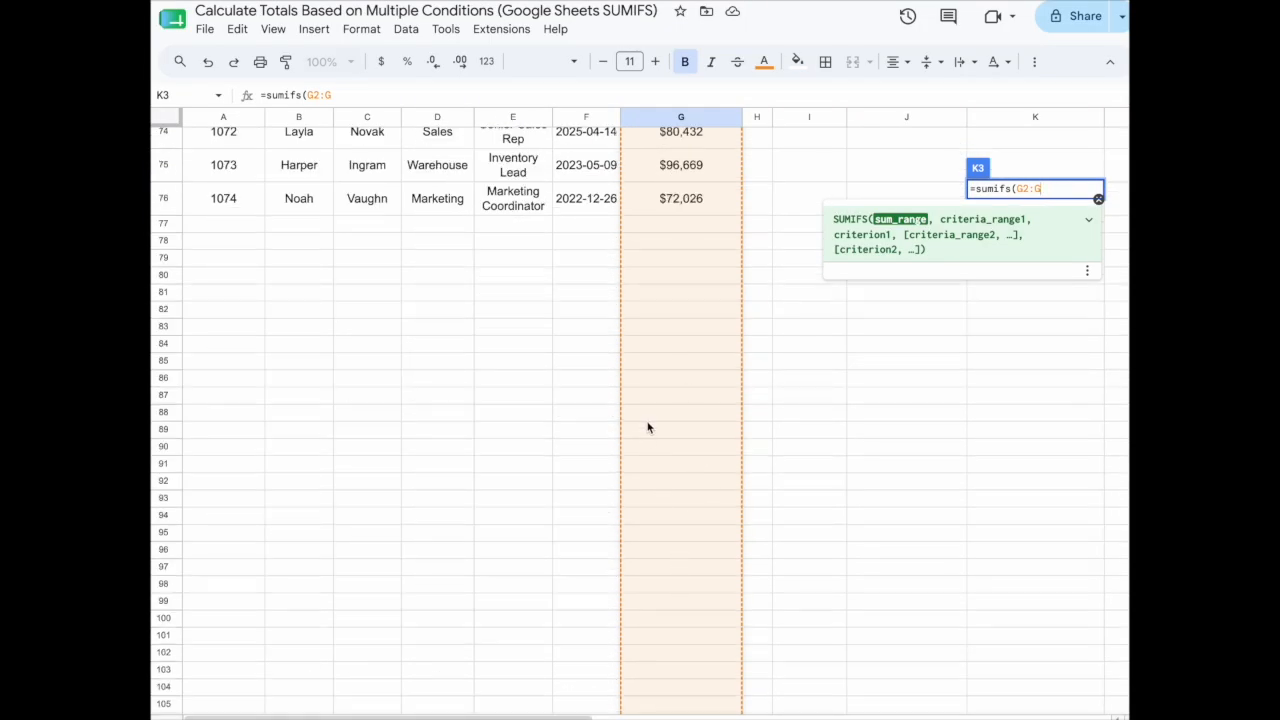
pyautogui.scroll(20, 647, 428)
pyautogui.write(',')
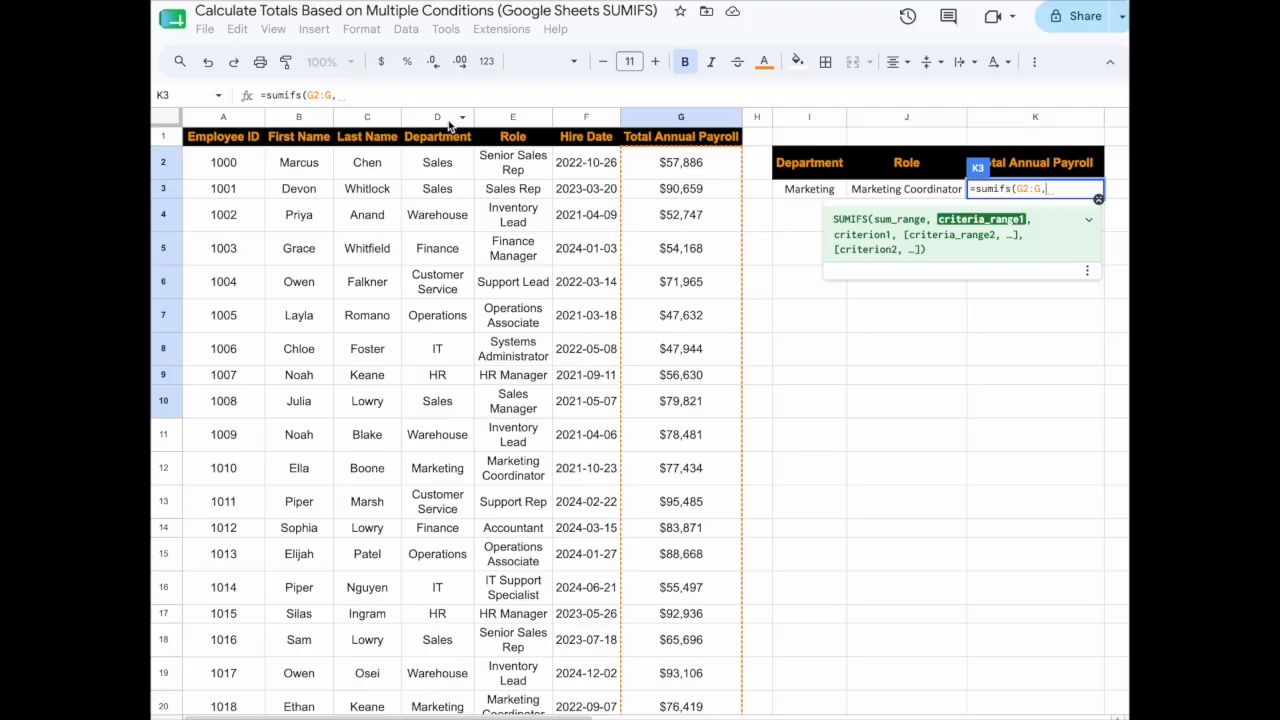
pyautogui.moveTo(437, 162); pyautogui.dragTo(449, 291)
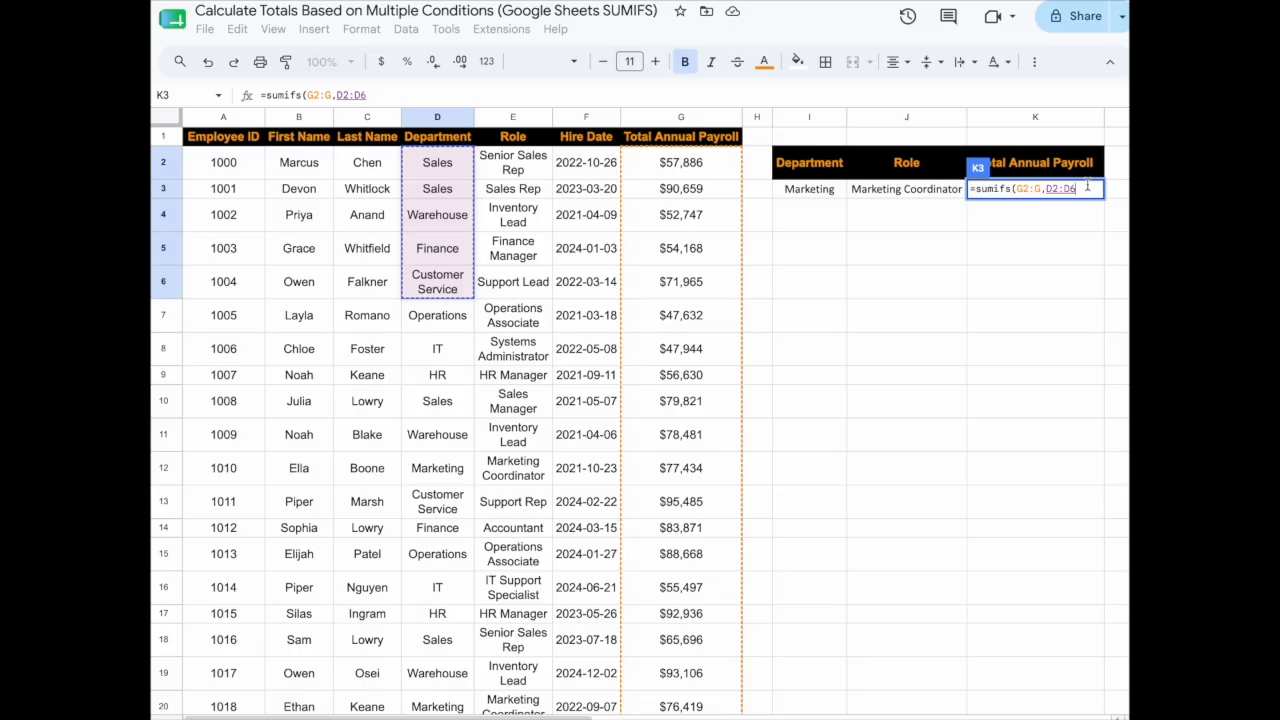
pyautogui.press('BackSpace')
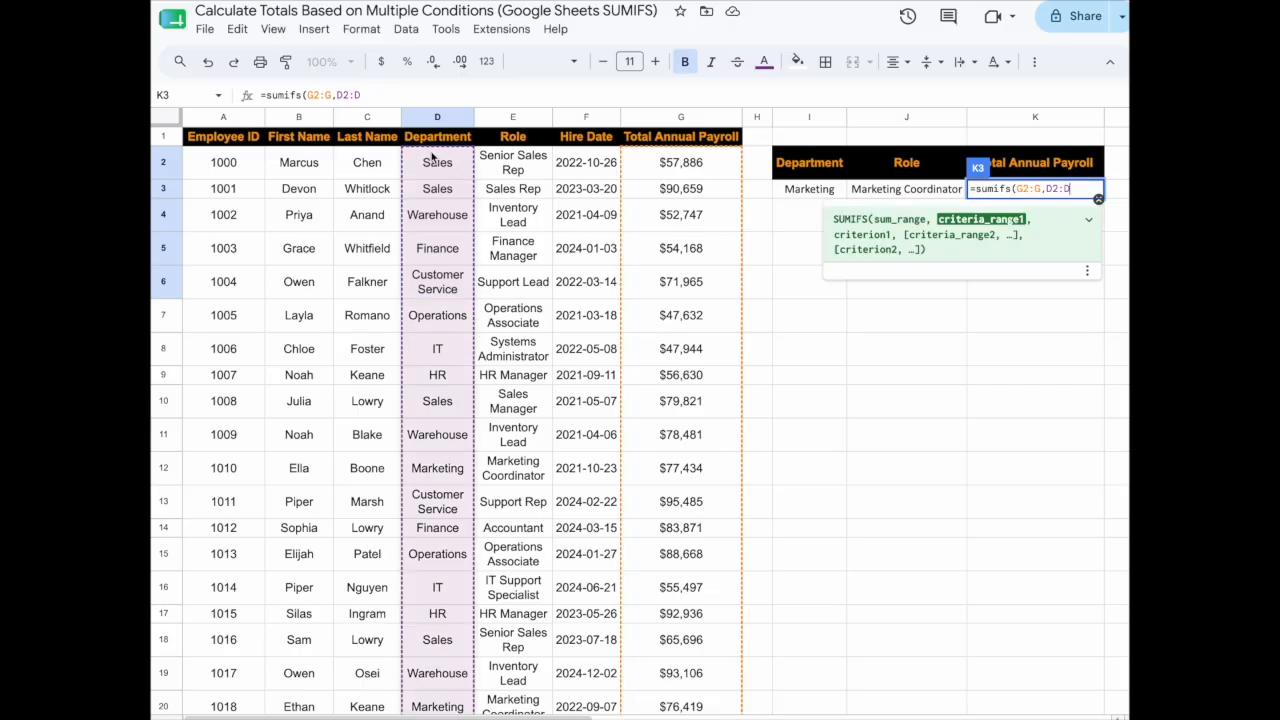
pyautogui.write(',')
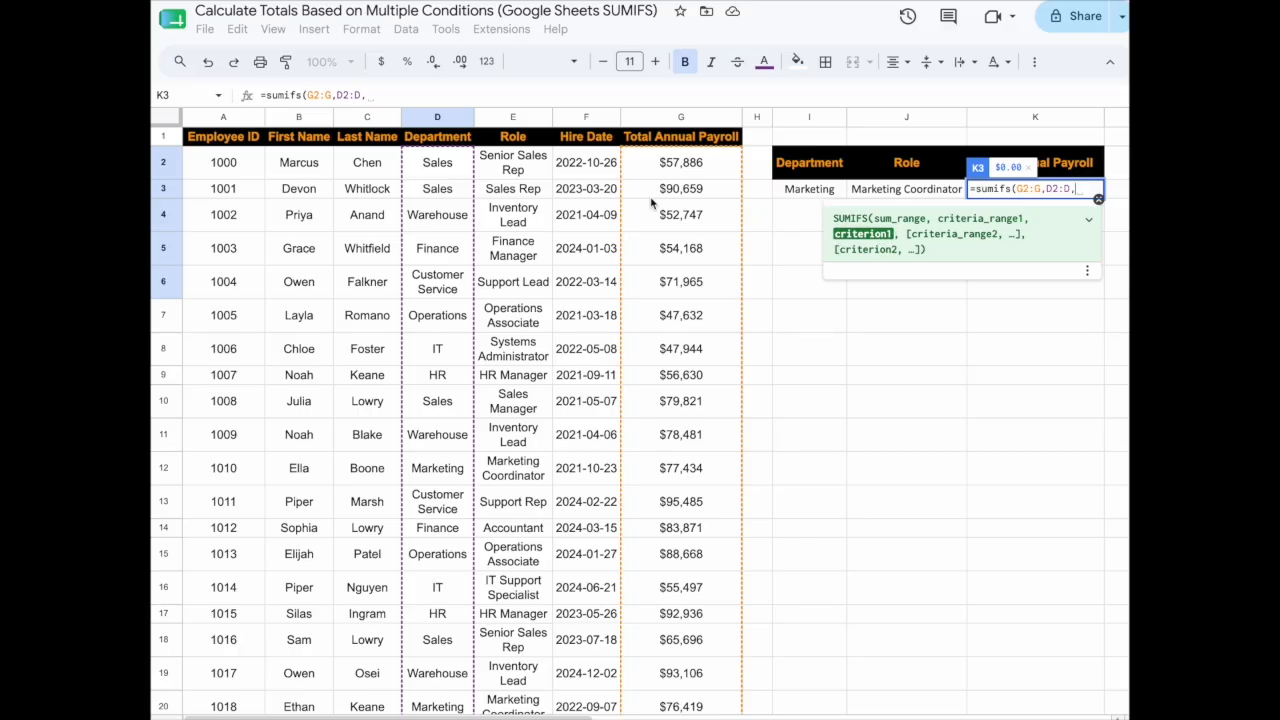
# Finish K3 as =sumifs(G2:G,D2:D,I3,E2:E,J3), returning $520,191.00.
pyautogui.click(832, 192)
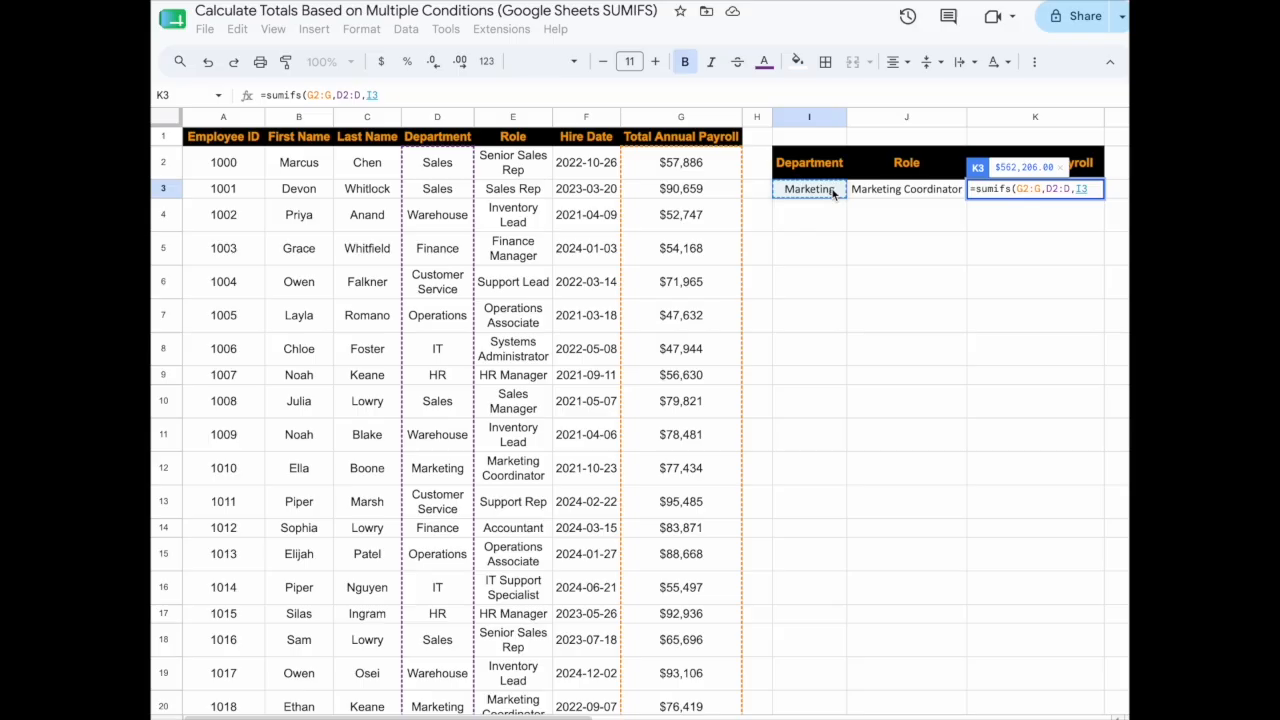
pyautogui.write(',')
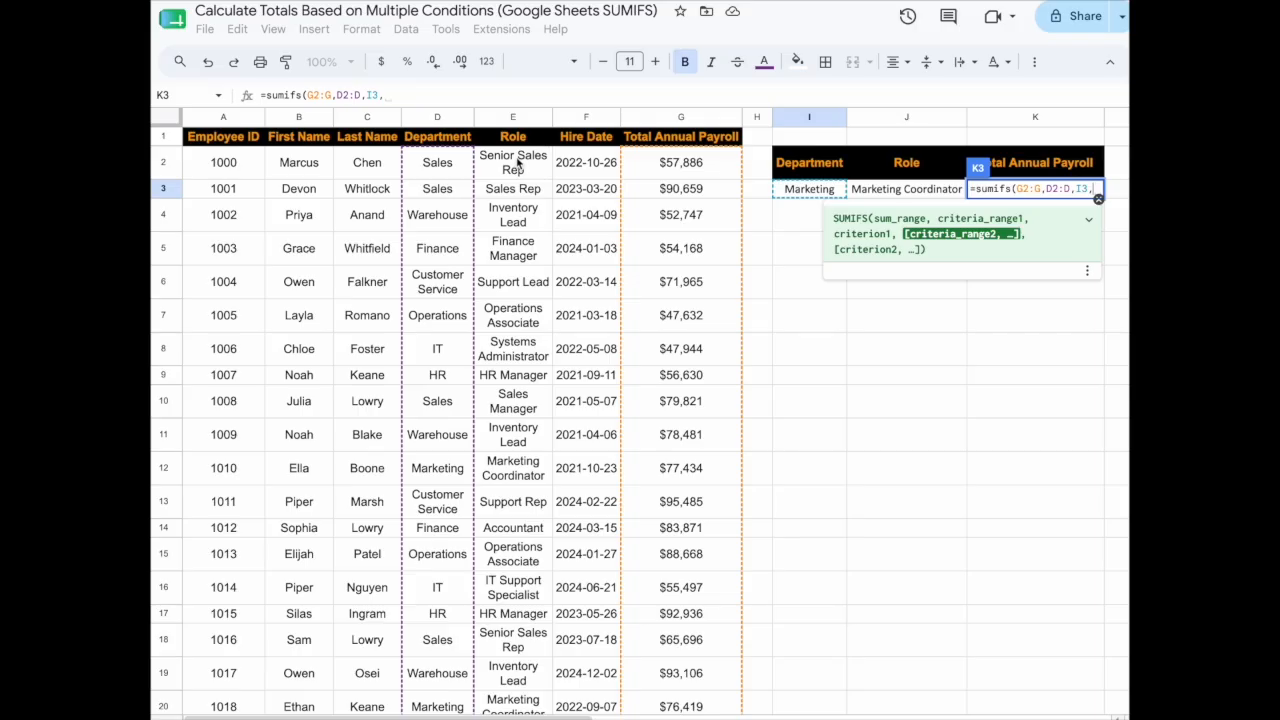
pyautogui.moveTo(517, 170); pyautogui.dragTo(513, 318)
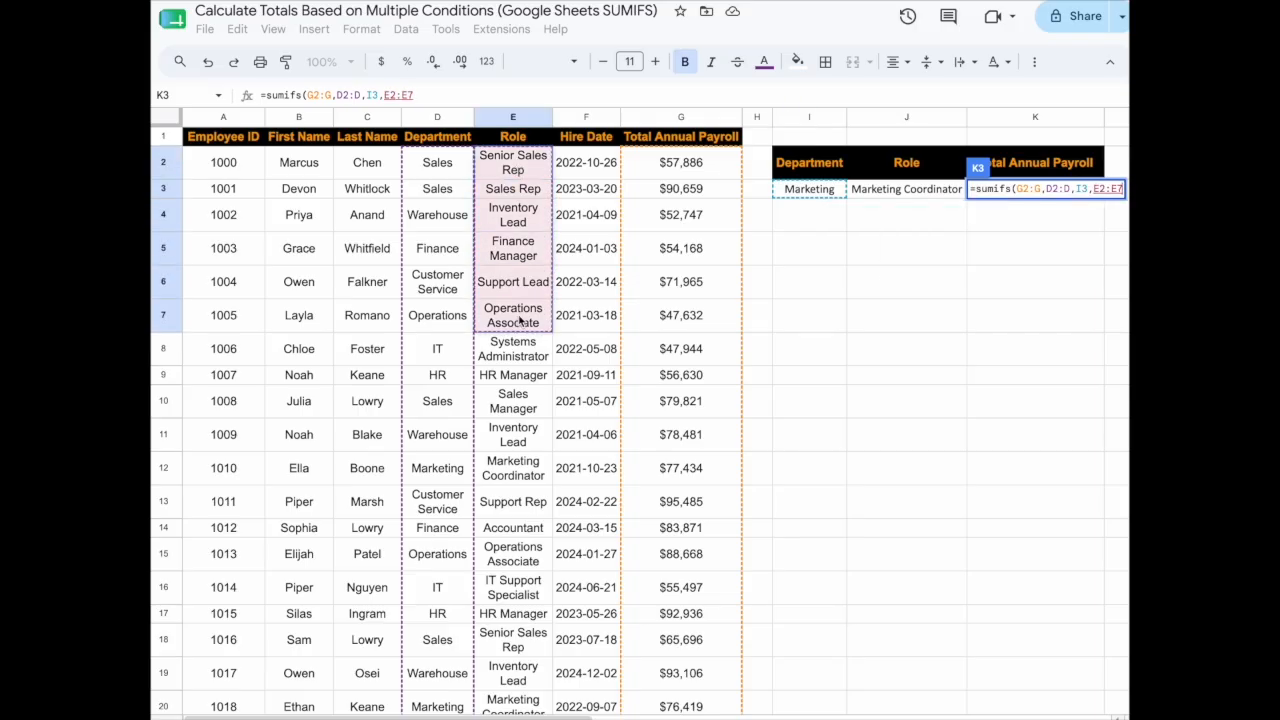
pyautogui.press('BackSpace')
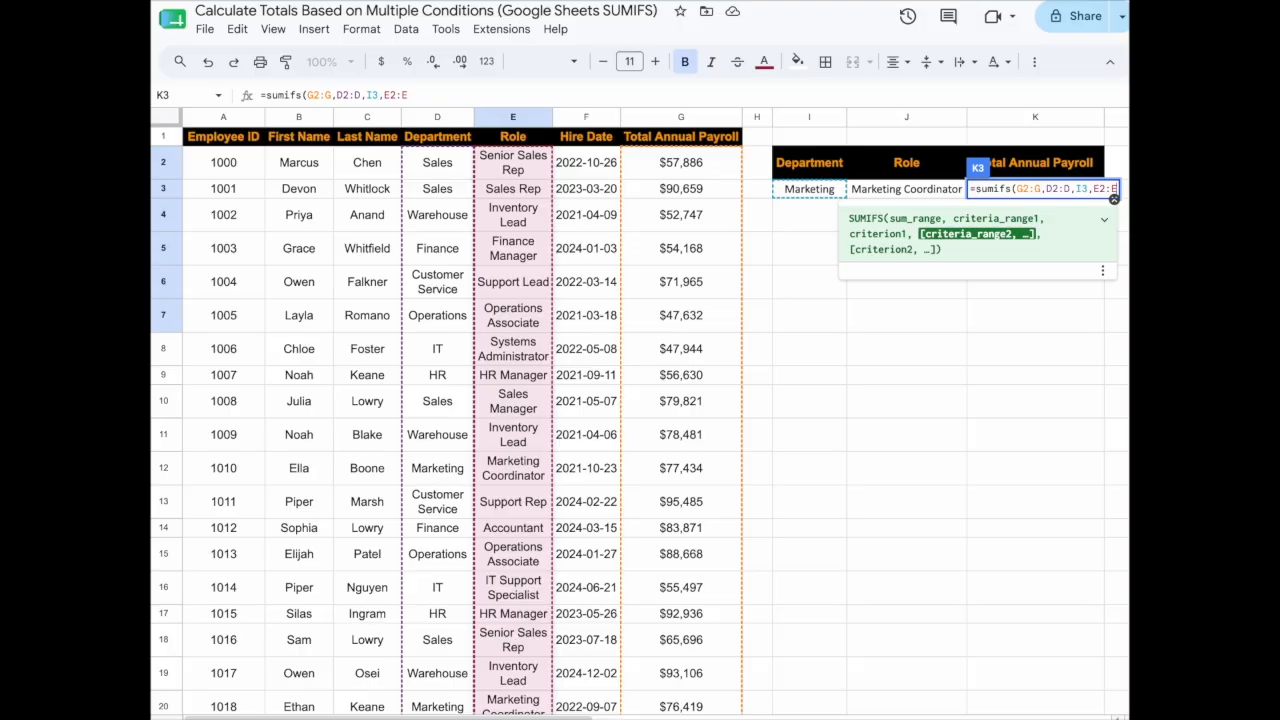
pyautogui.write(',')
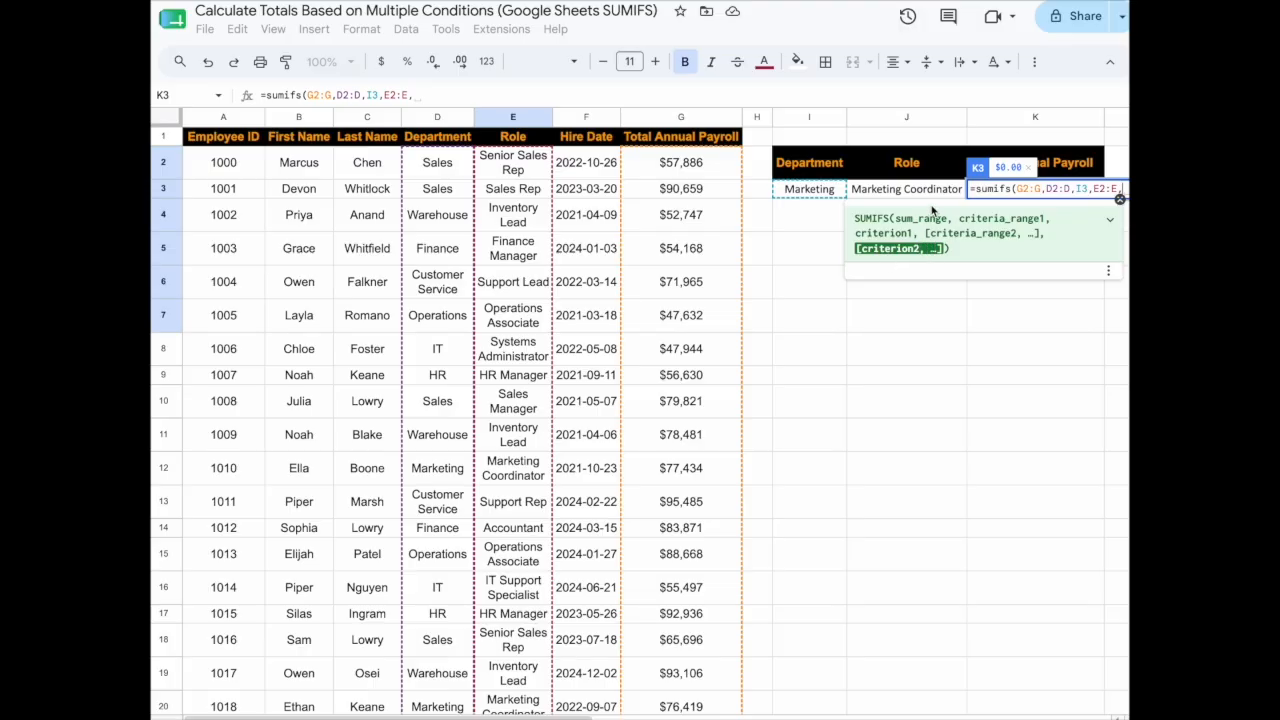
pyautogui.click(931, 195)
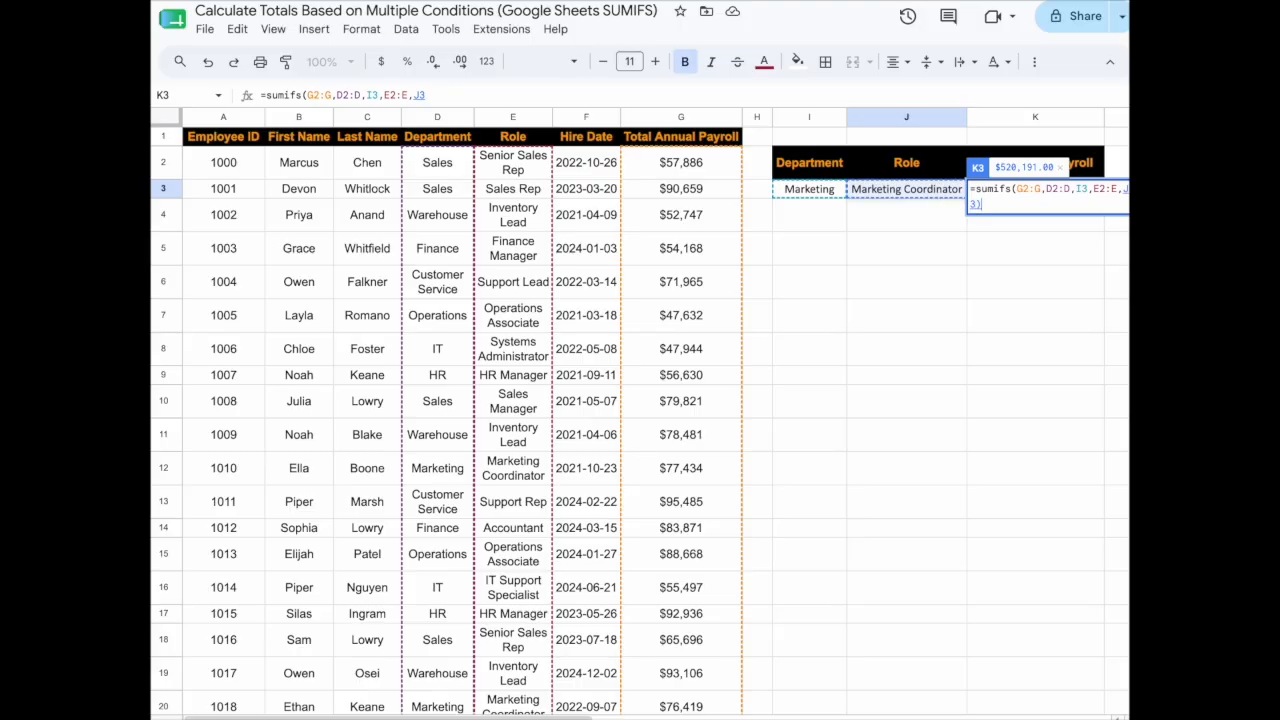
pyautogui.write(')')
pyautogui.press('Return')
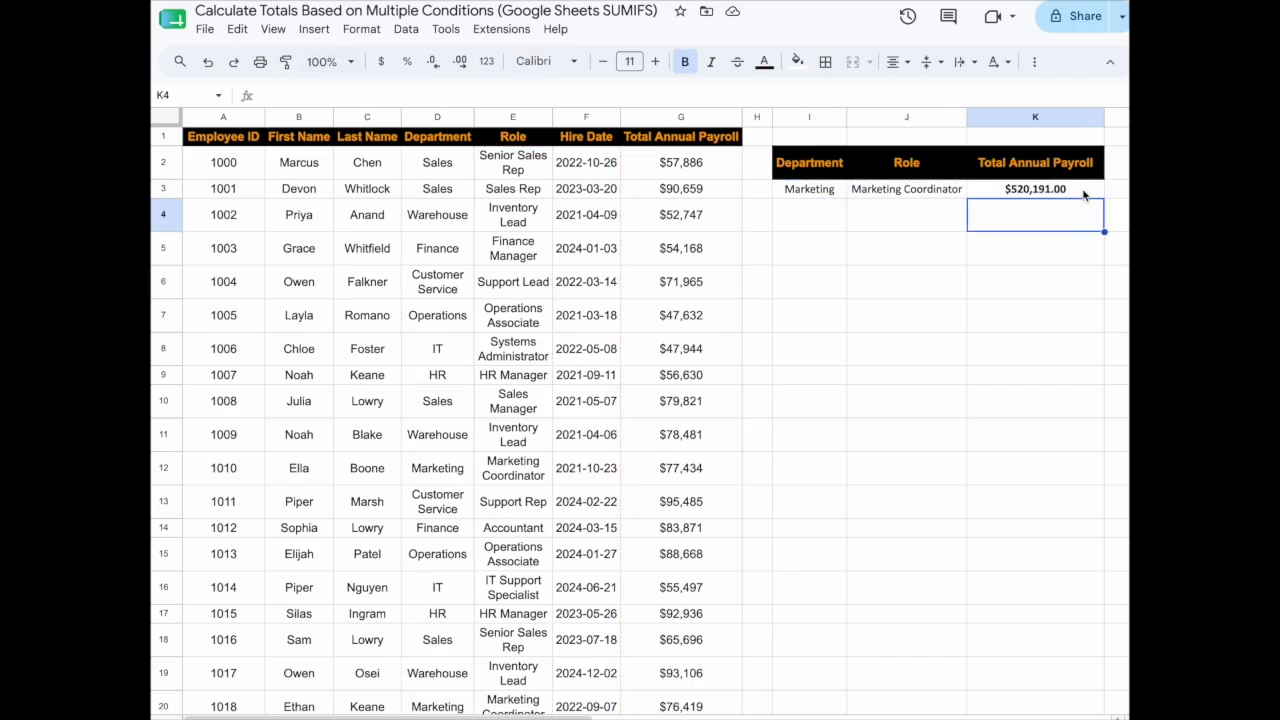
# Change the criteria to Sales in I3 and Sales Rep in J3, so K3 shows $268,100.00.
pyautogui.click(1082, 194)
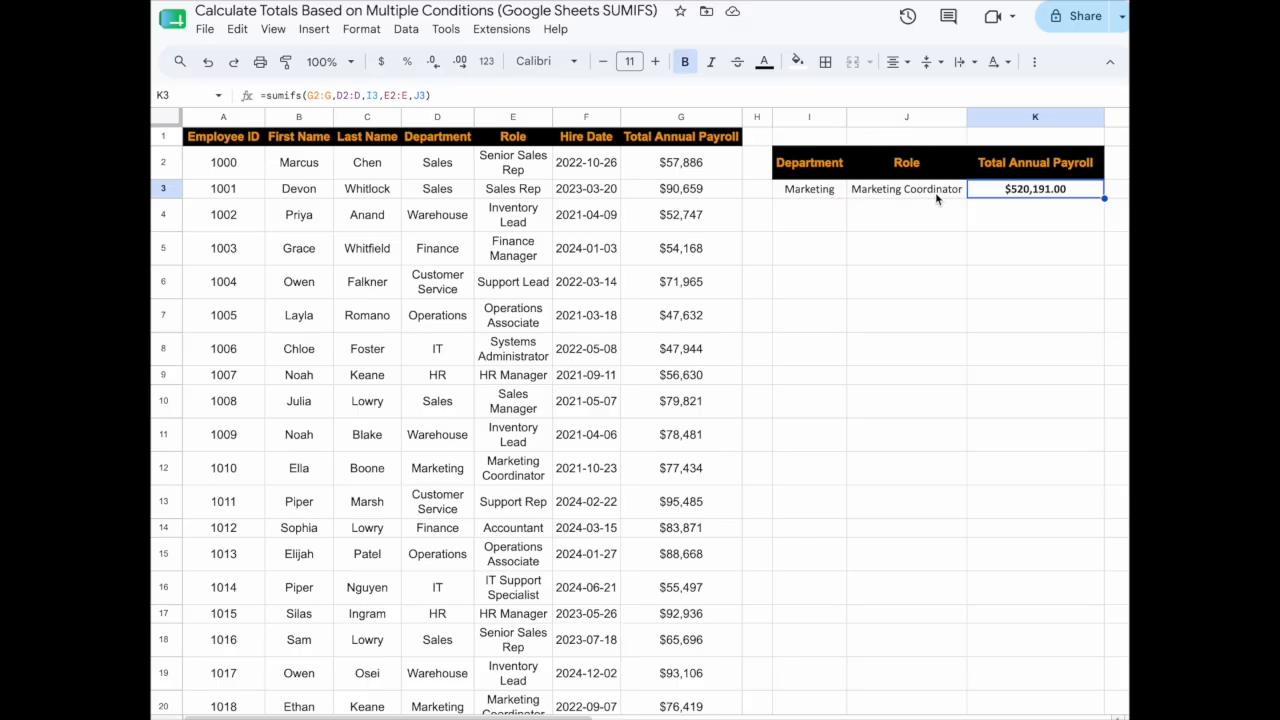
pyautogui.click(840, 196)
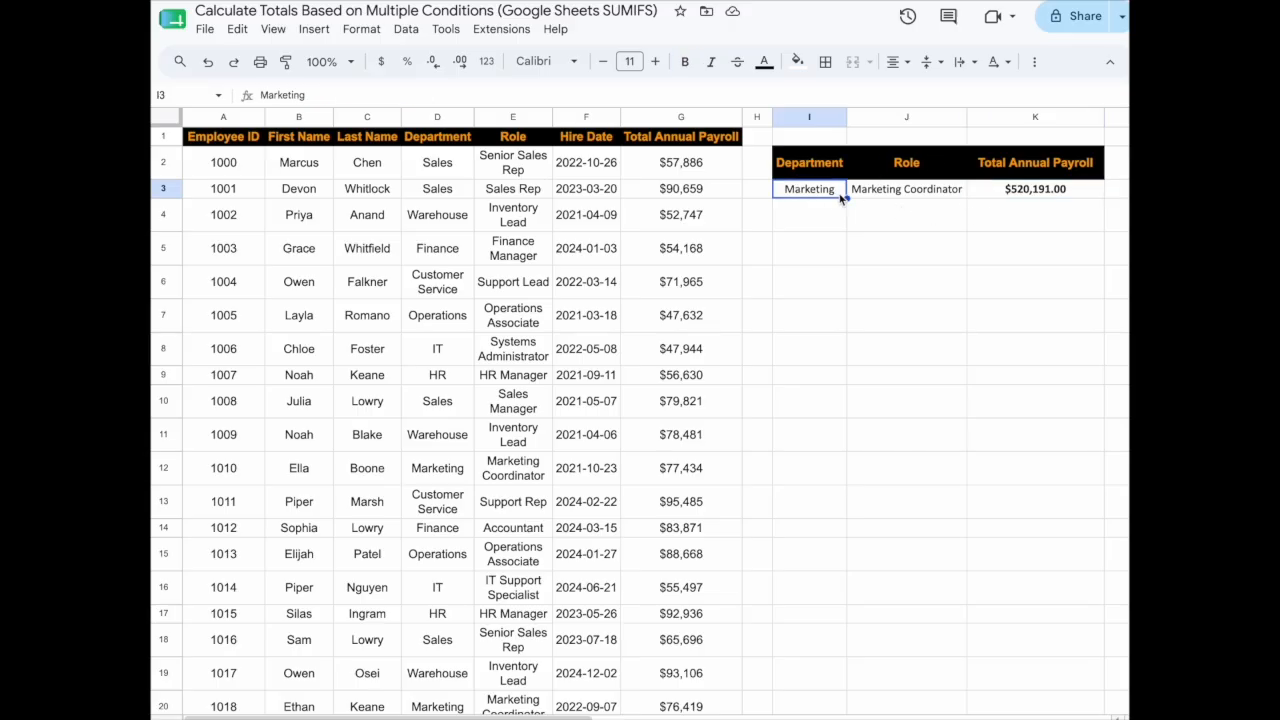
pyautogui.write('Sales')
pyautogui.press('Tab')
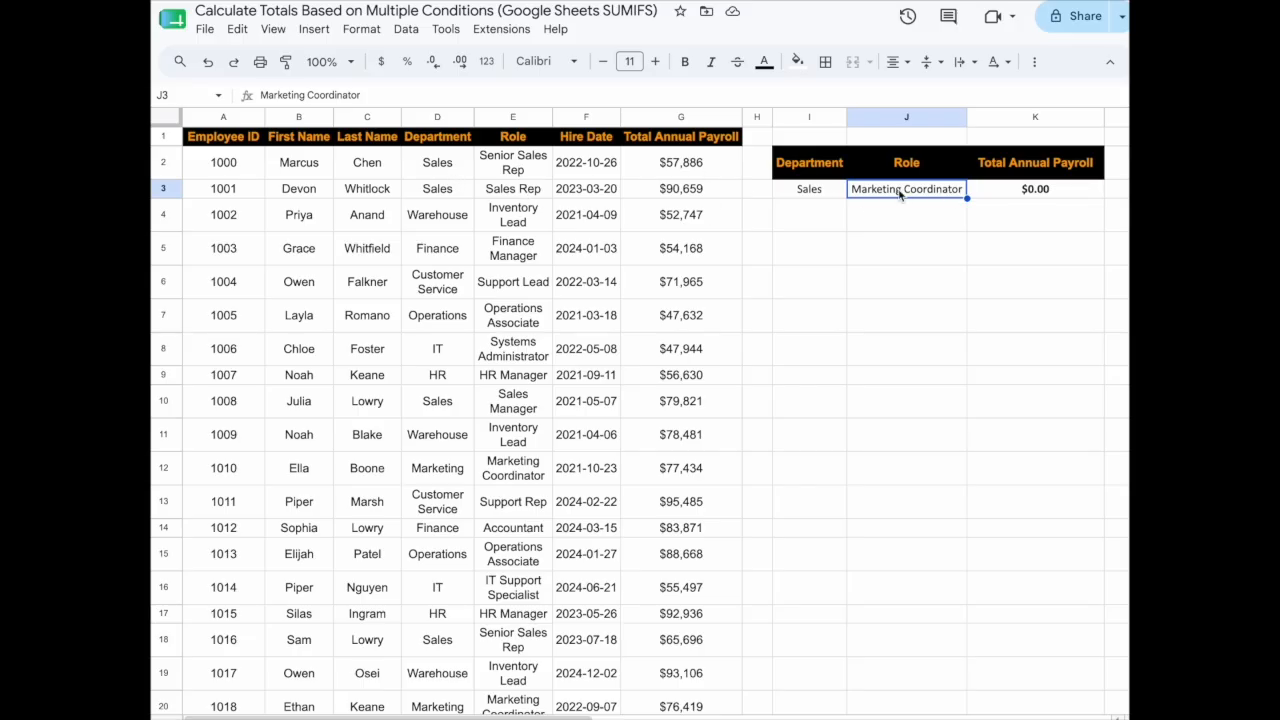
pyautogui.write('Sales Rep')
pyautogui.press('Tab')
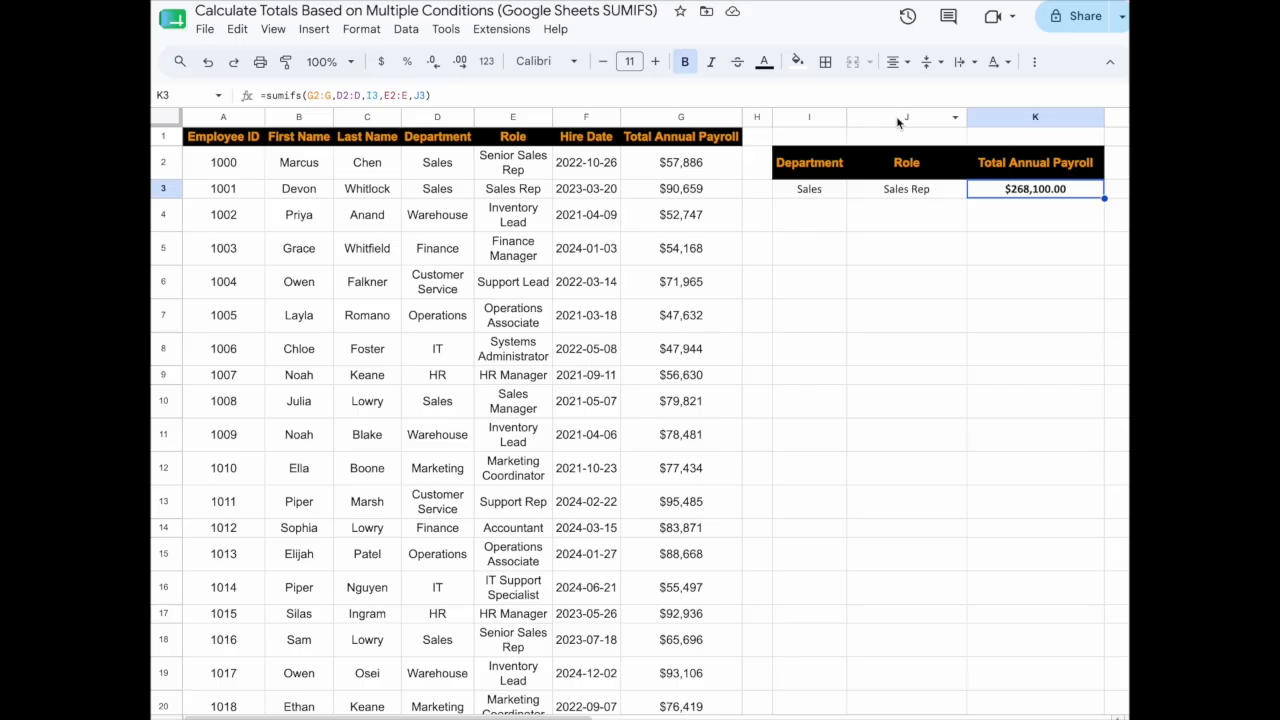
# Try inventory lead as the role in J3 for the Sales department.
pyautogui.click(834, 192)
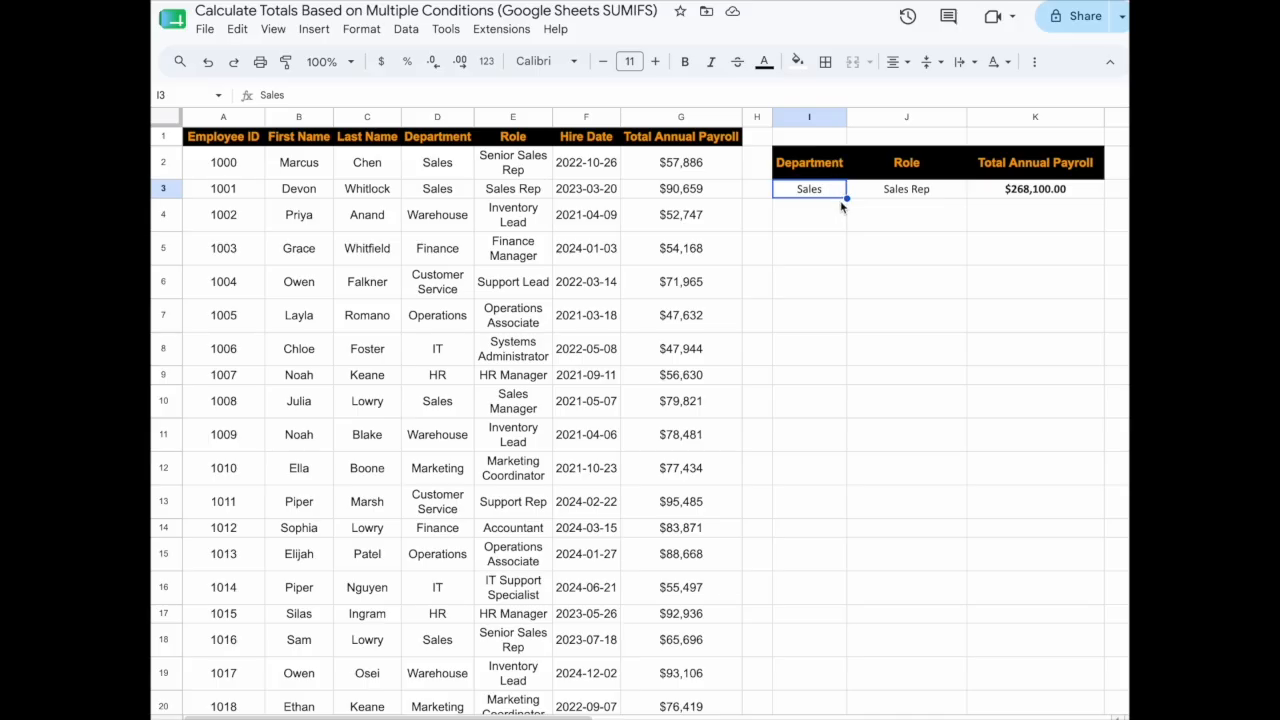
pyautogui.click(938, 195)
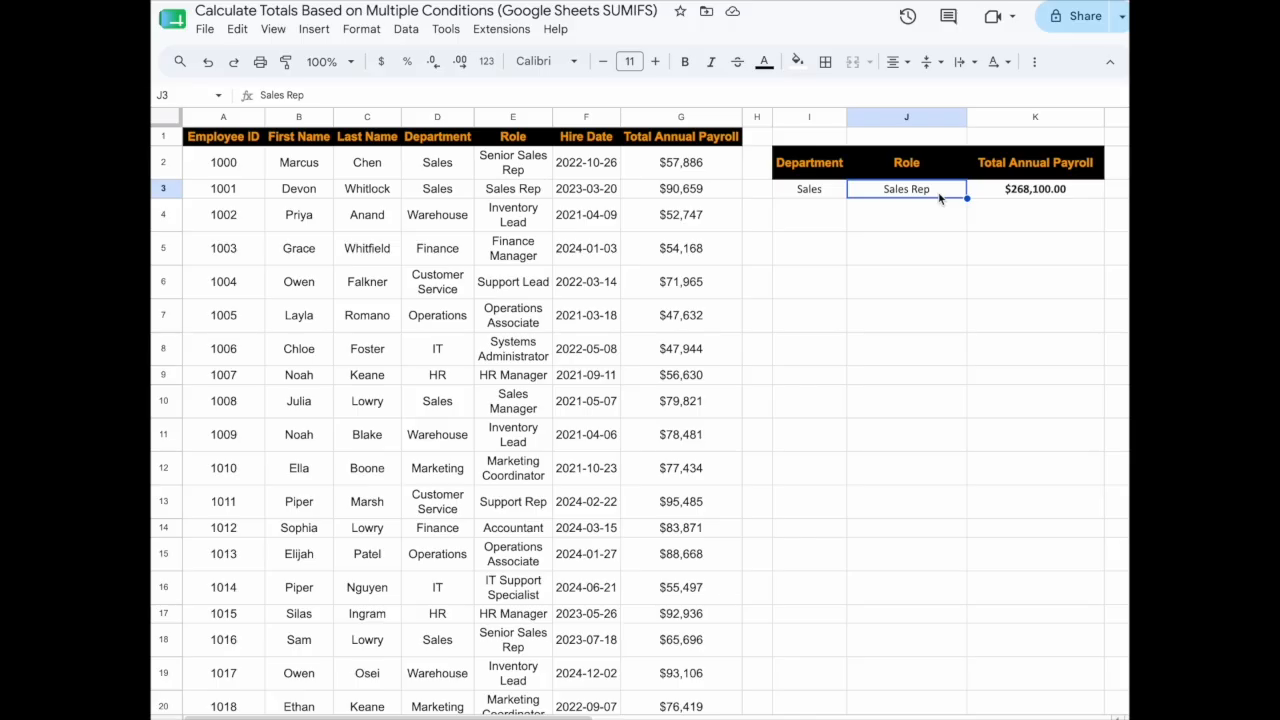
pyautogui.write('inventory')
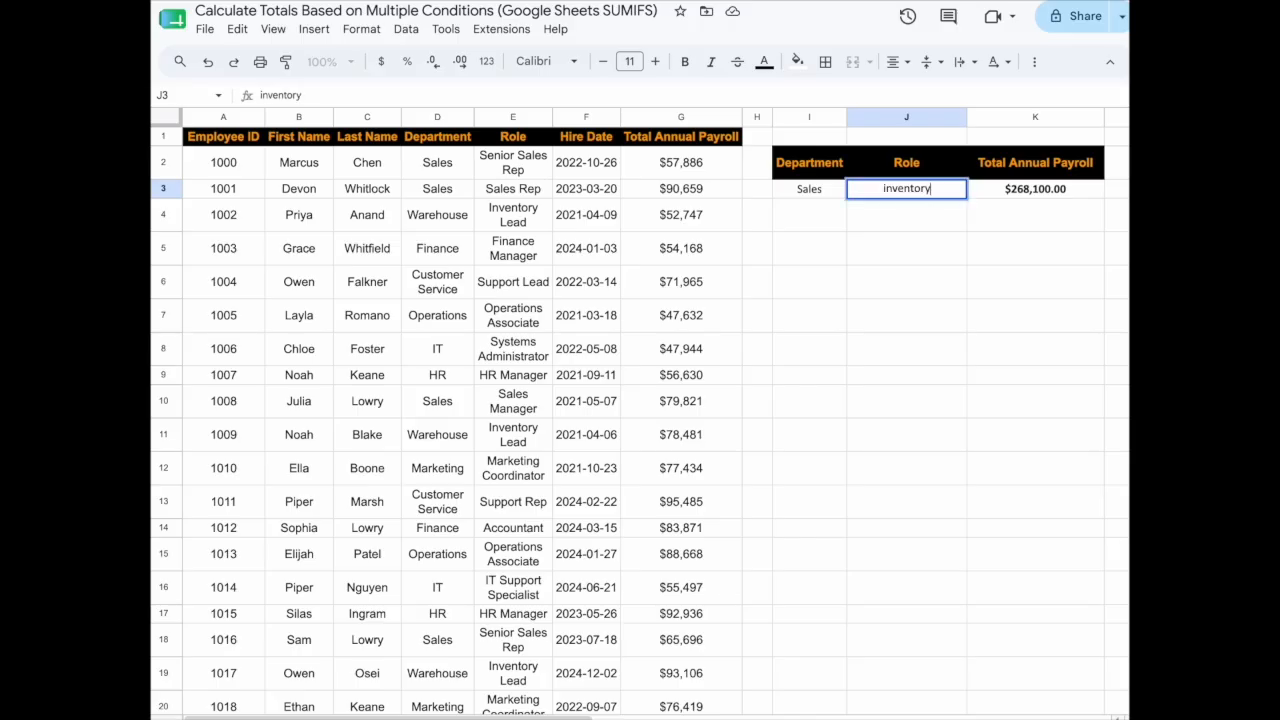
pyautogui.write(' lead')
pyautogui.press('Return')
# Change the role in J3 to senior sales rep, so K3 totals $451,245.00.
pyautogui.click(961, 194)
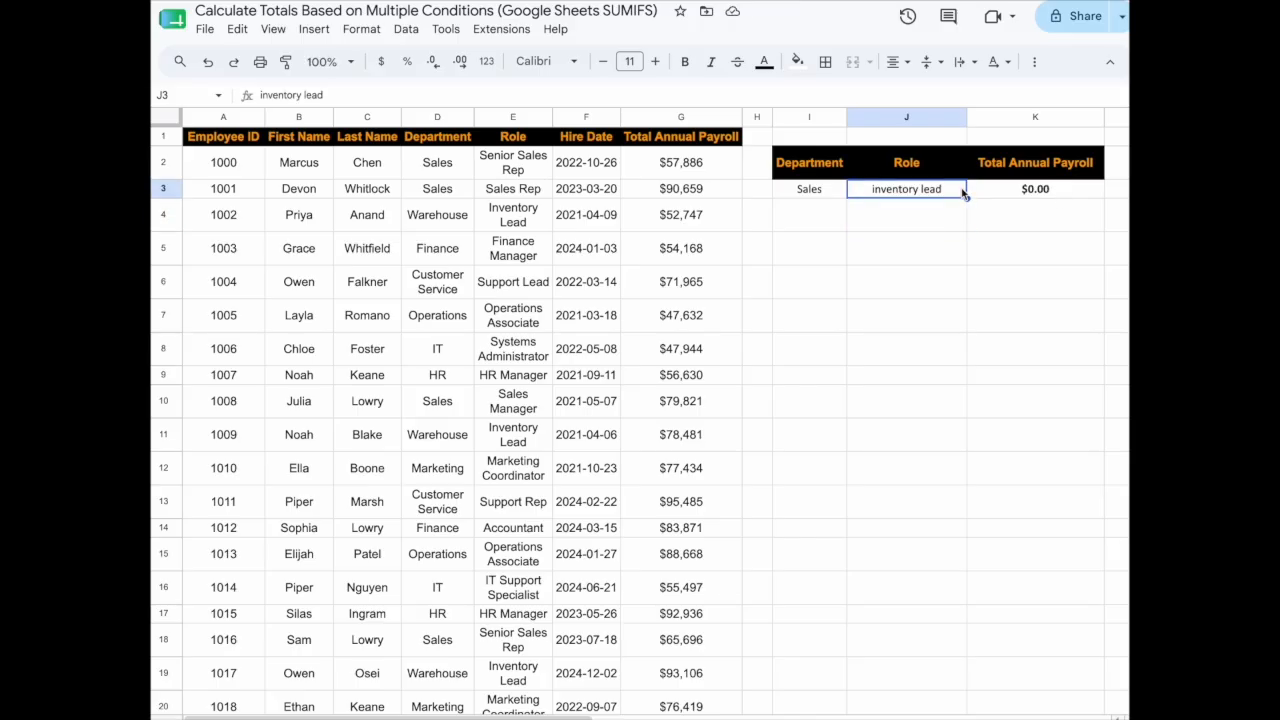
pyautogui.write('senior s')
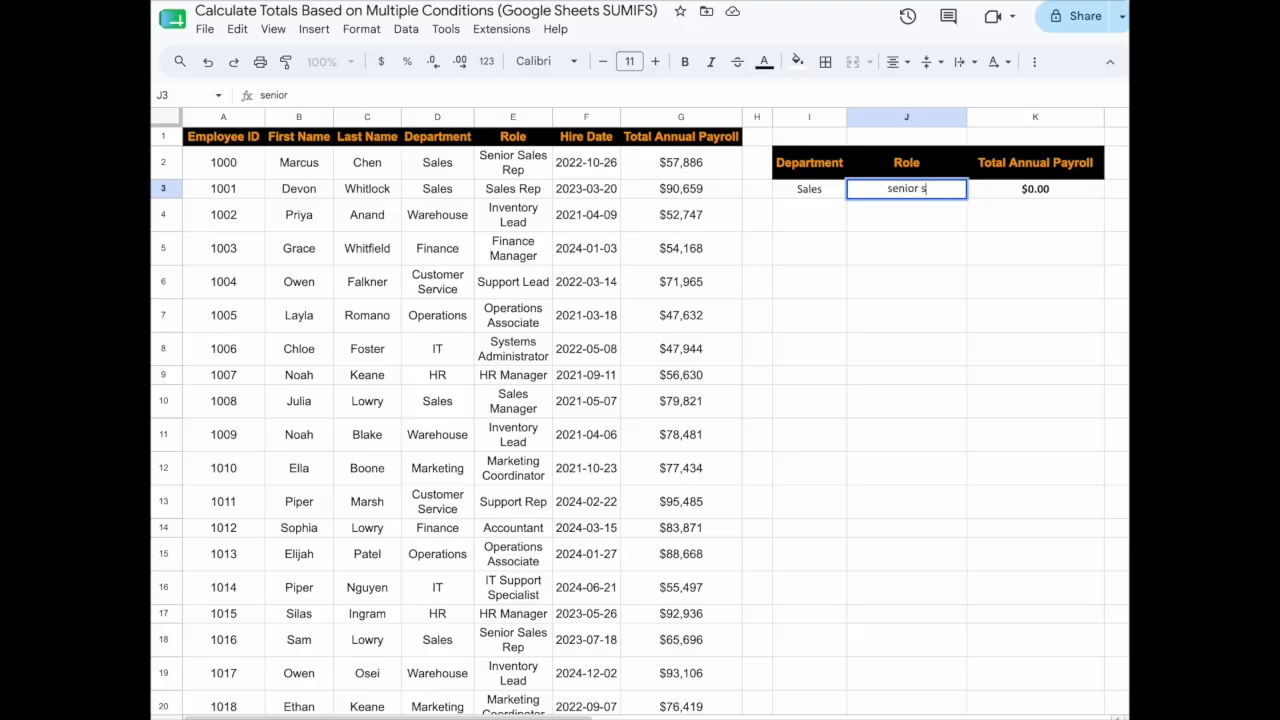
pyautogui.write('ales rep')
pyautogui.press('Return')
pyautogui.click(786, 195)
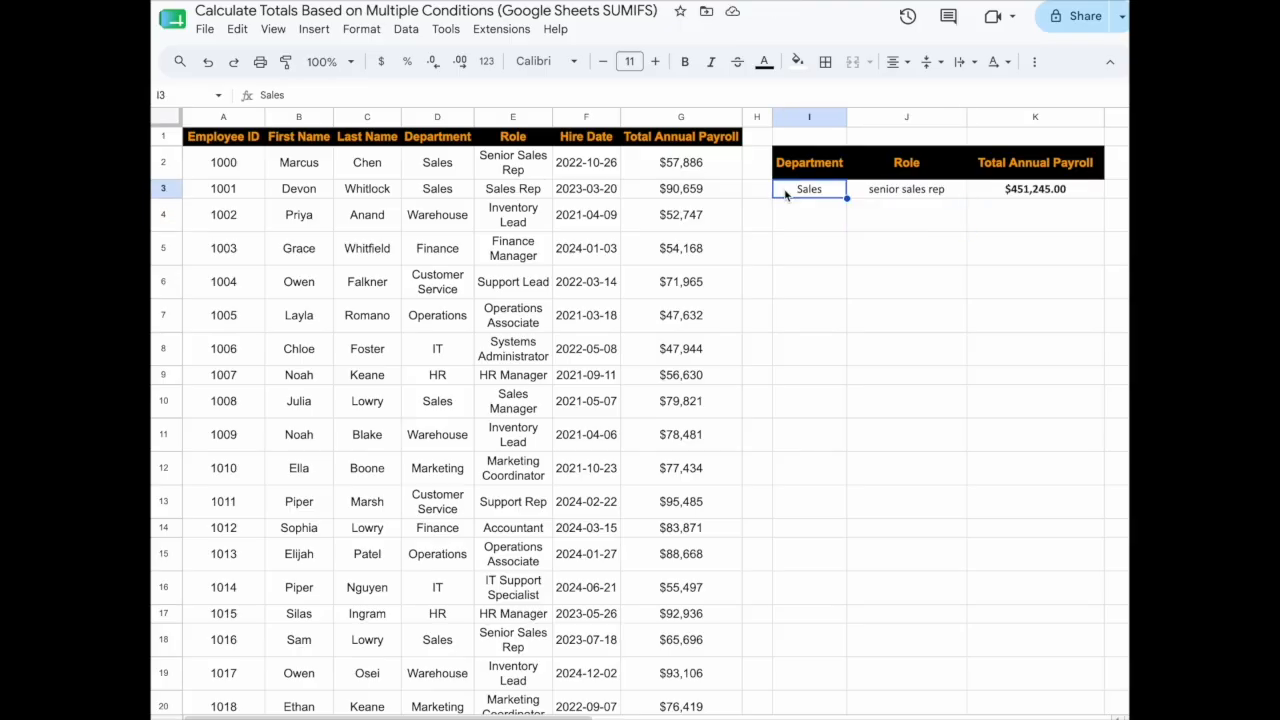